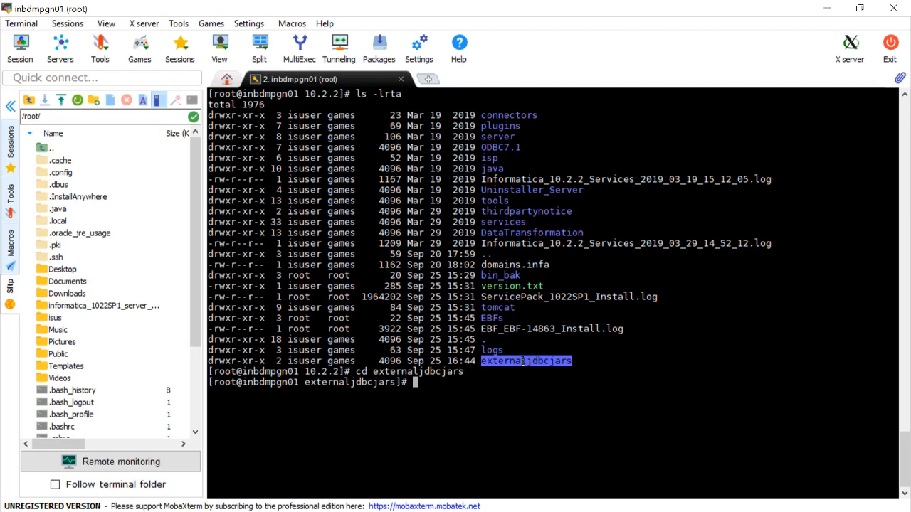
List the contents of the externaljdbcjars directory in long format and highlight the SparkJDBC4.jar driver file
text(ls -lrta)
key(Return)
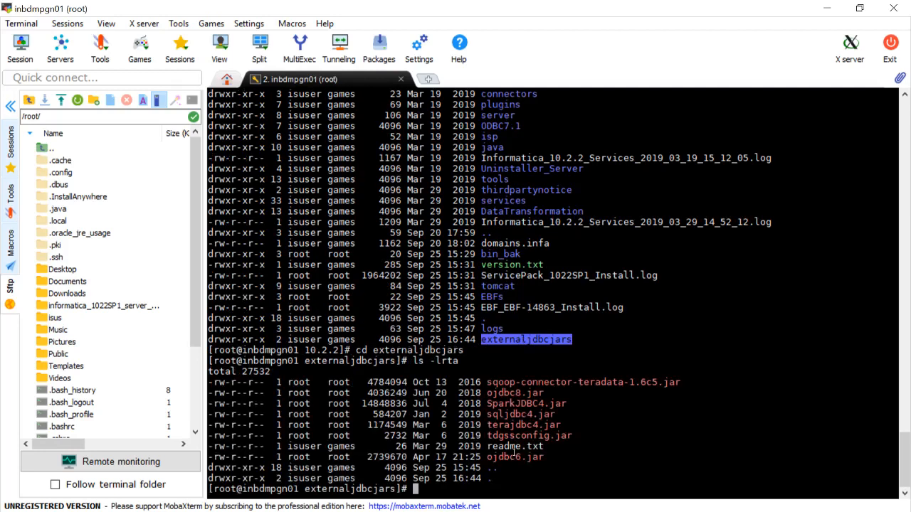
double_click(511, 403)
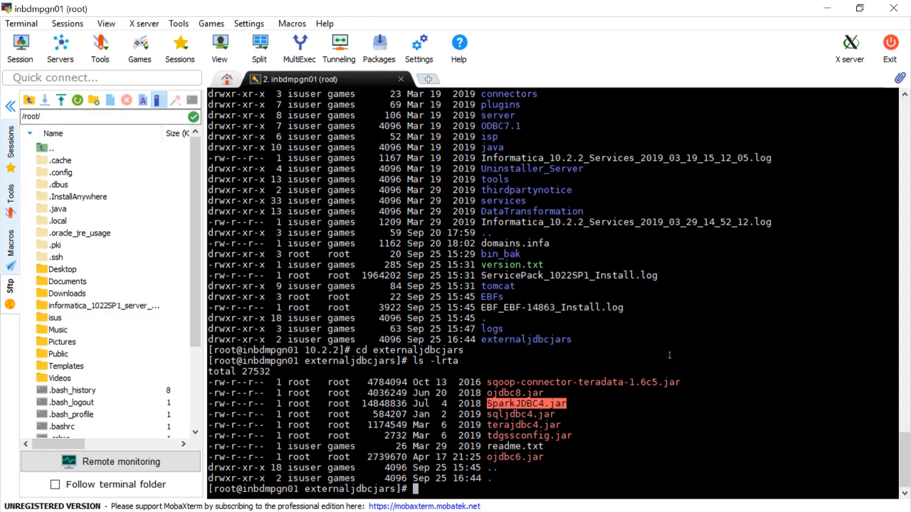
Switch to the Azure Databricks workspace in the browser and open the running interactive cluster's configuration
key(alt+Tab)
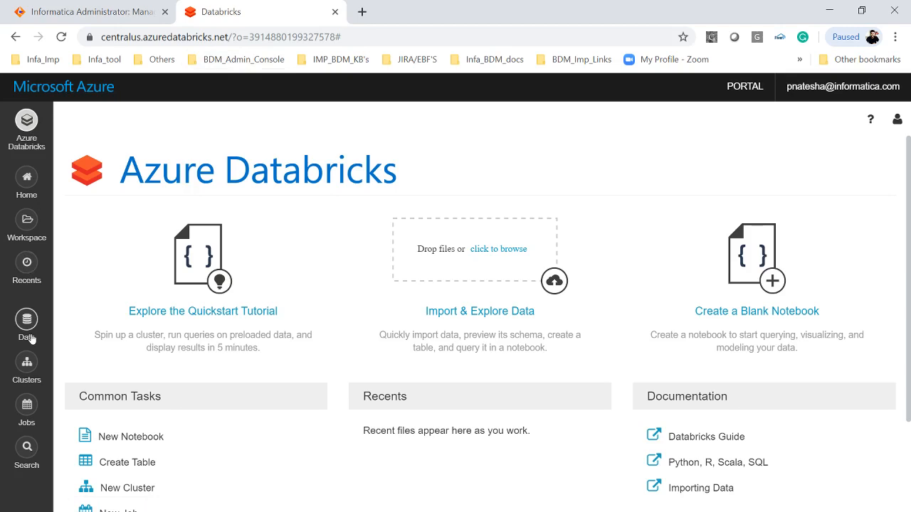
click(26, 361)
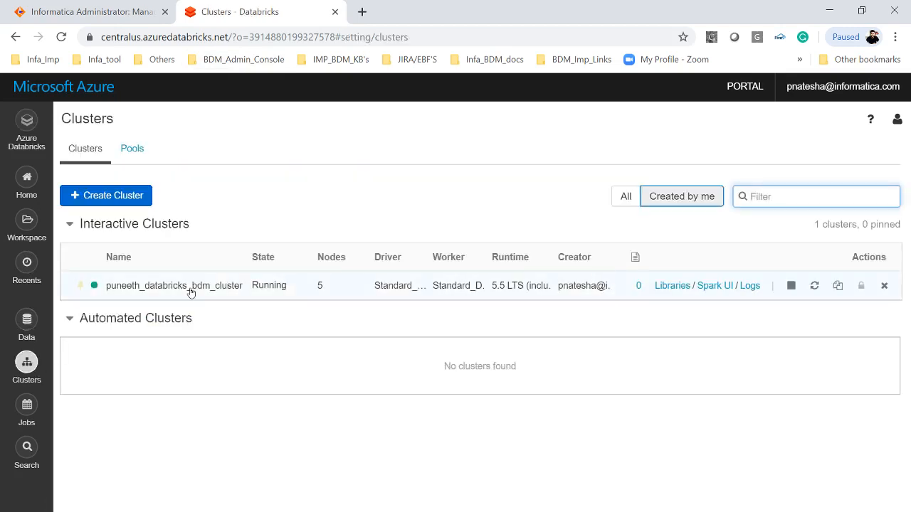
click(190, 288)
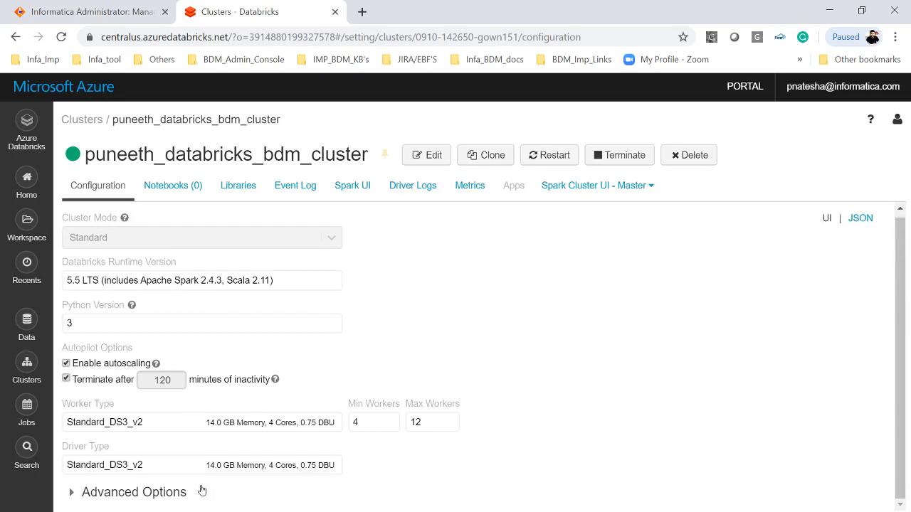
Show the JDBC/ODBC details in the cluster's advanced options and select the JDBC URL that uses the cluster-name alias
click(171, 494)
scroll(321, 394, down, 3)
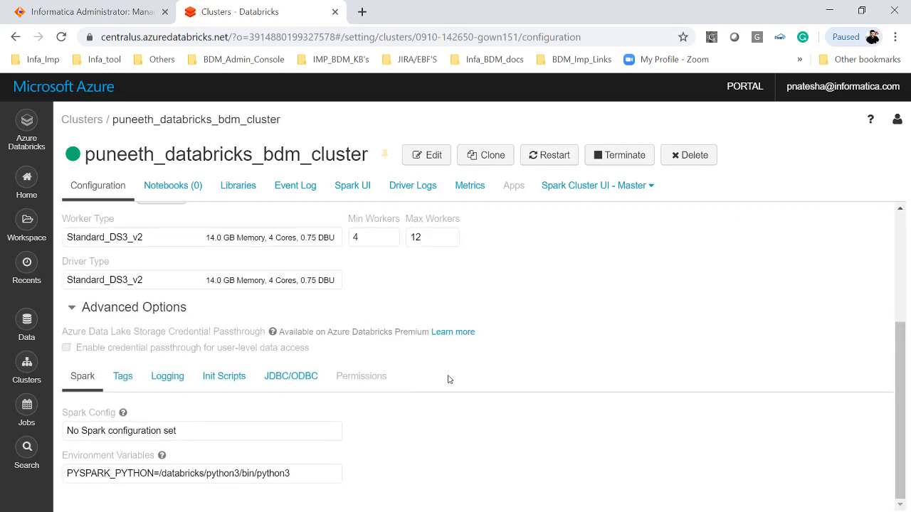
click(302, 382)
scroll(303, 382, down, 4)
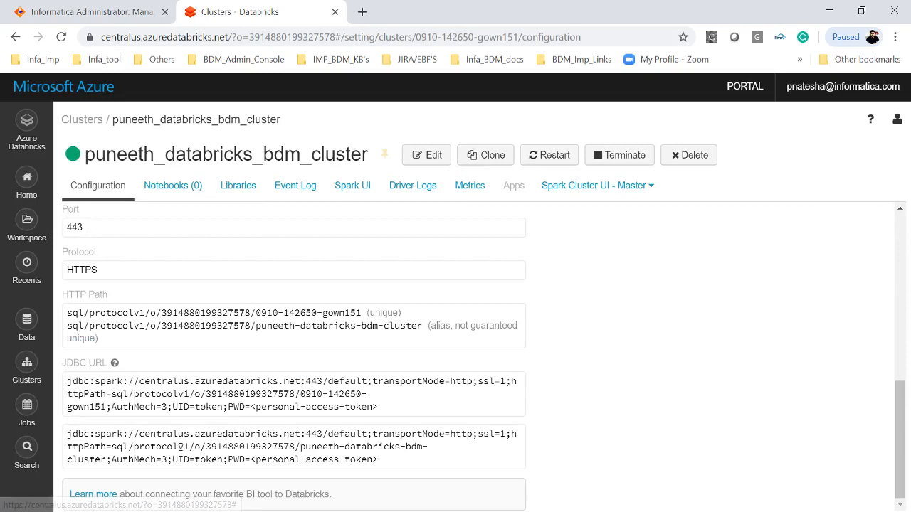
drag(385, 462, 69, 434)
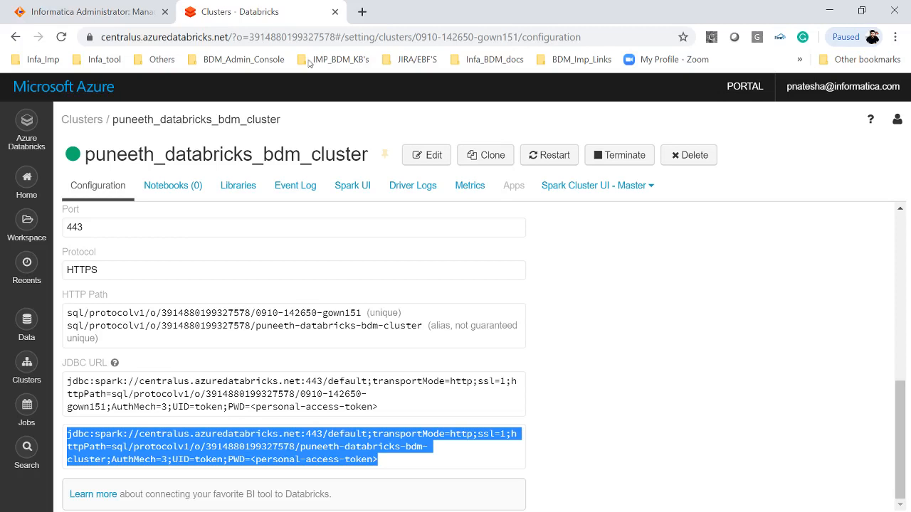
In Informatica Administrator, start a new connection of type JDBC in the D_BIKE_1022 domain
click(129, 13)
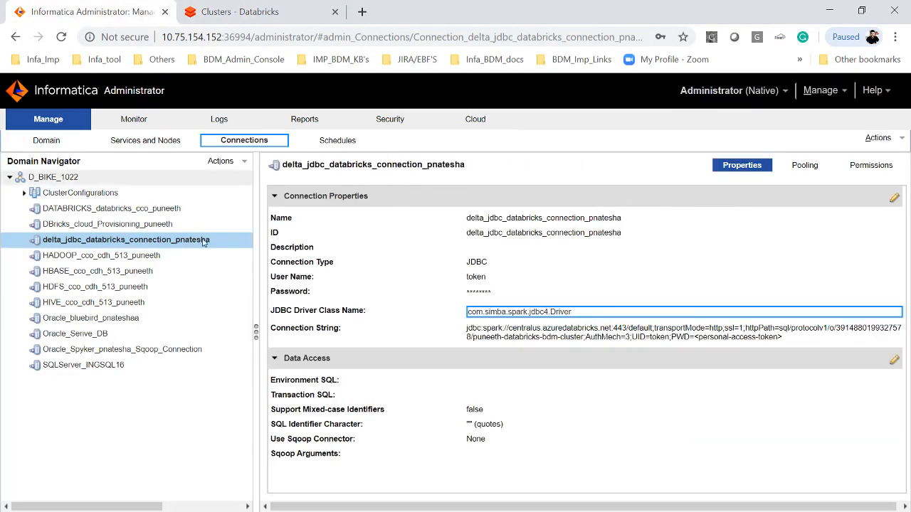
right_click(120, 183)
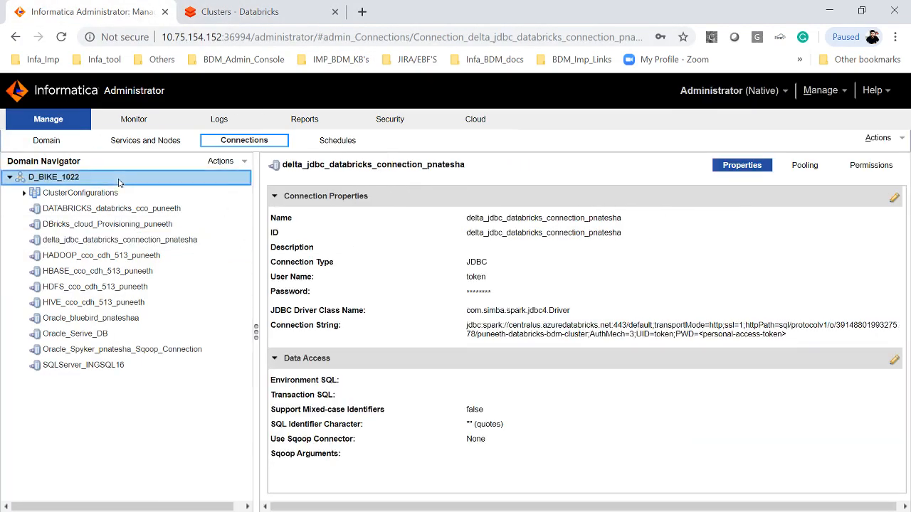
mouse_move(142, 187)
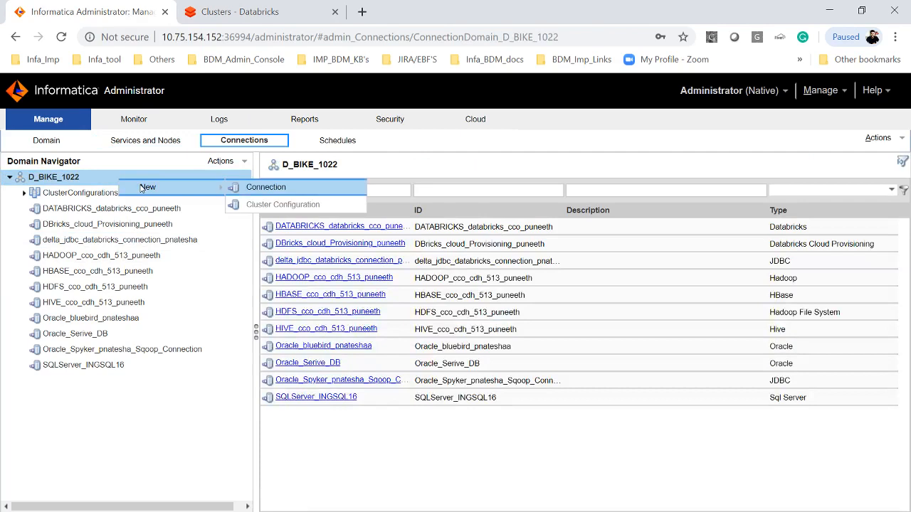
click(278, 186)
scroll(349, 310, down, 3)
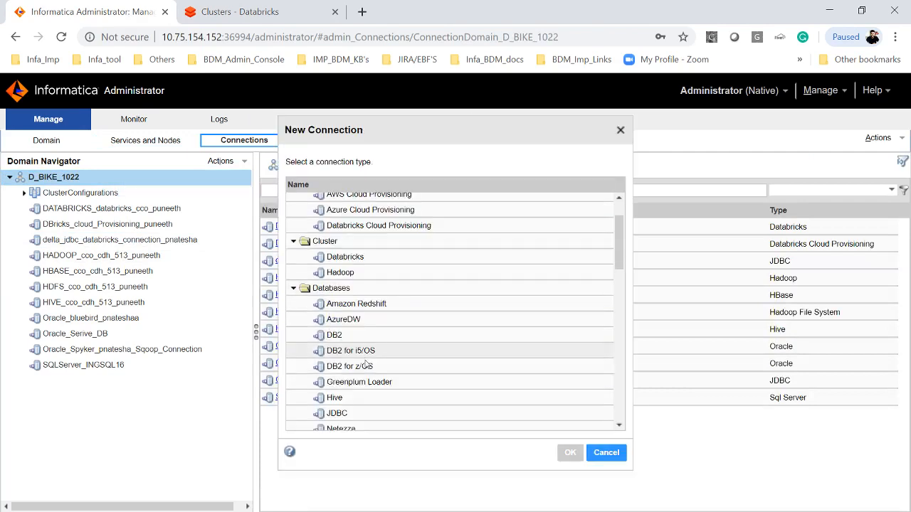
click(347, 413)
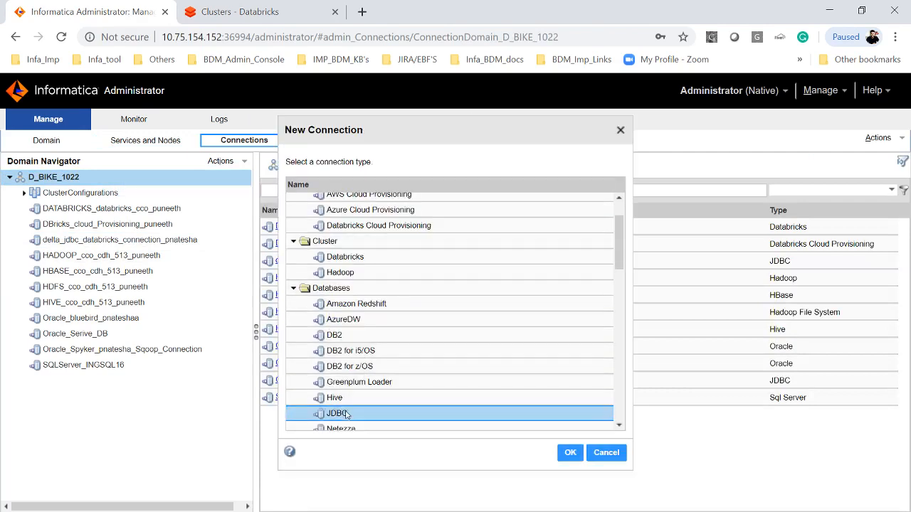
click(576, 457)
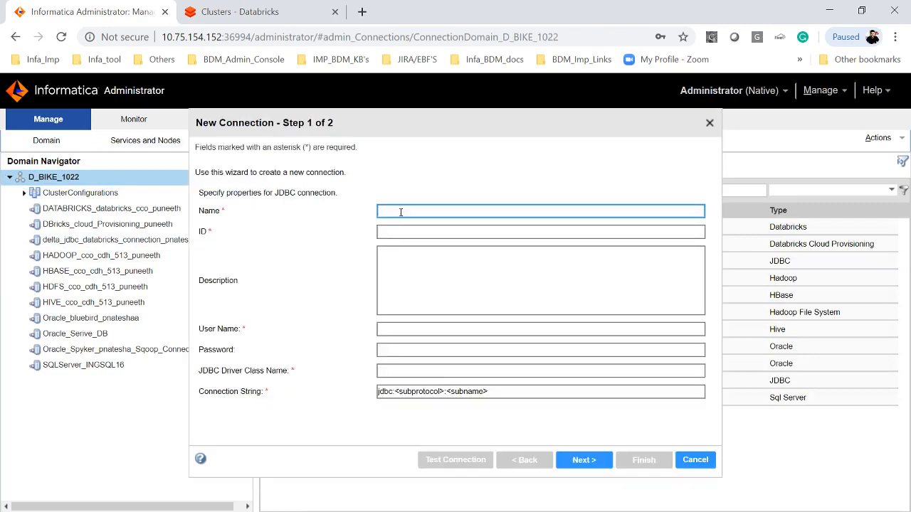
Name the new JDBC connection DELTA and set its user name to token
text(DELTA)
click(443, 330)
text(token)
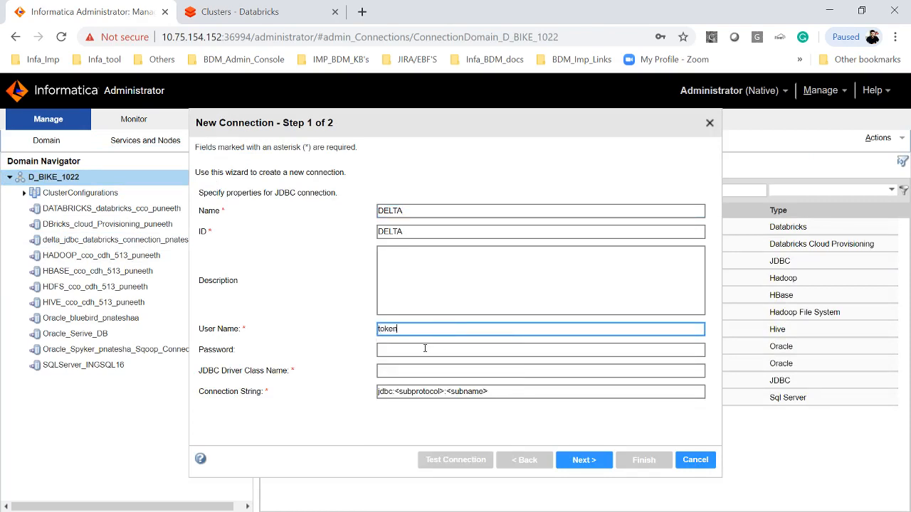
Generate a Databricks personal access token with the comment "d" and paste it as the JDBC connection's password
click(426, 348)
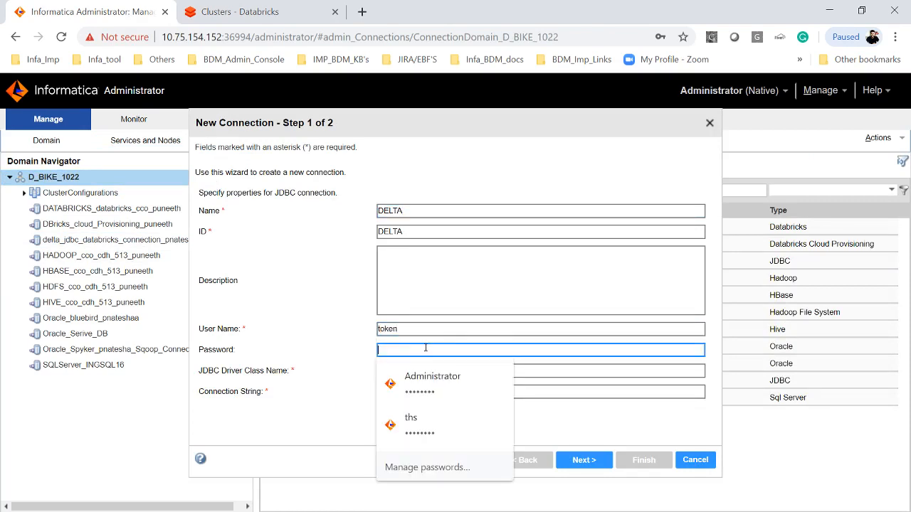
click(274, 16)
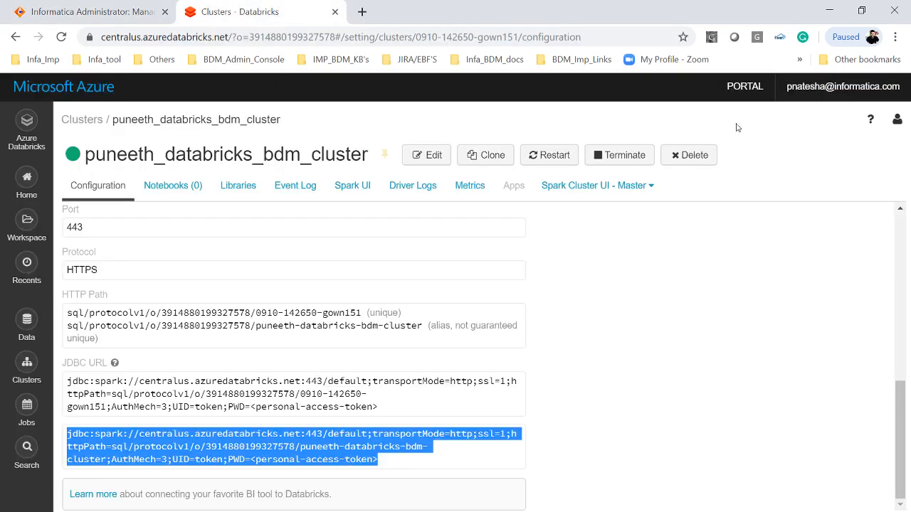
click(896, 122)
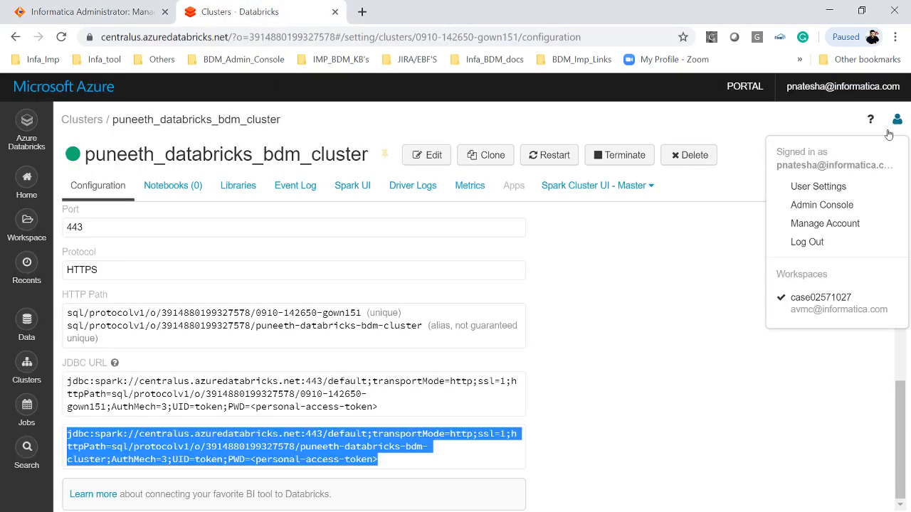
click(831, 189)
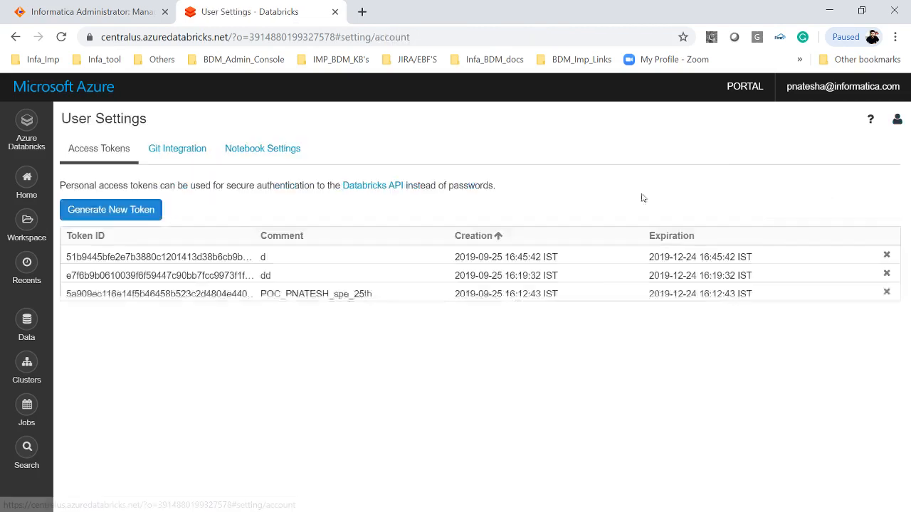
click(110, 210)
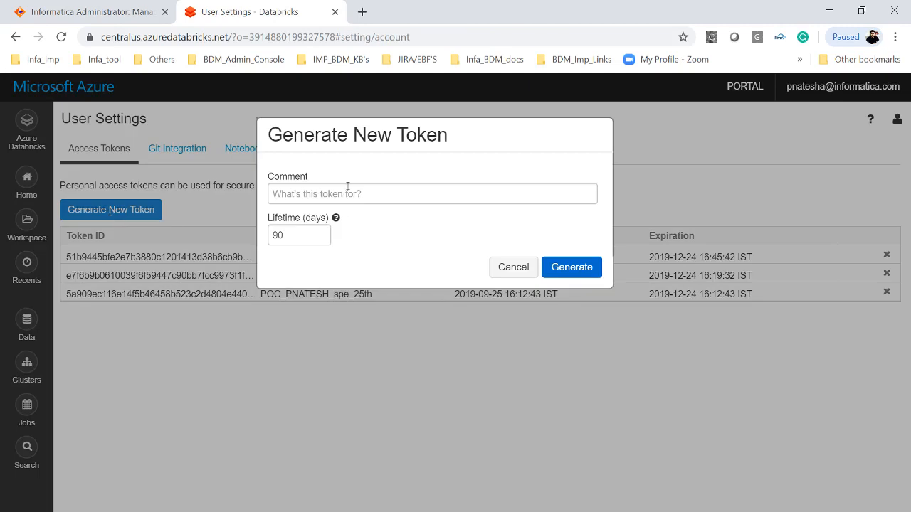
text(d)
click(559, 267)
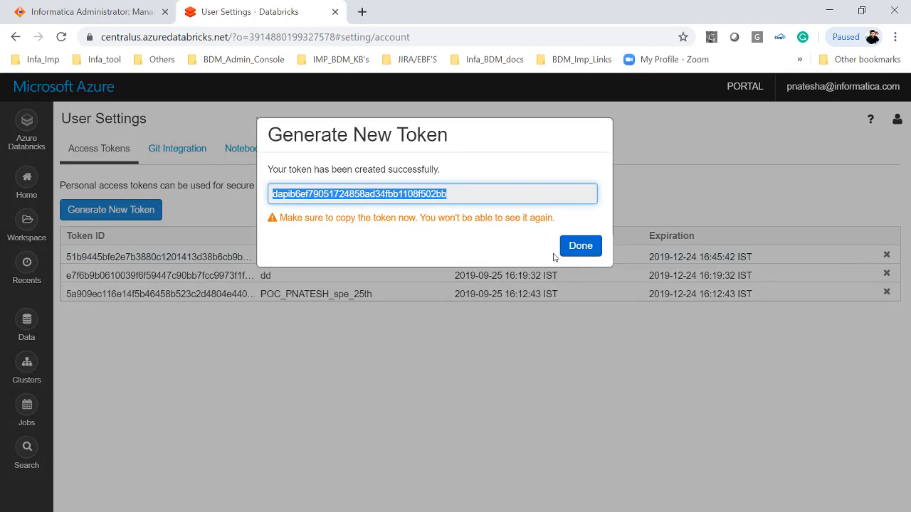
click(123, 15)
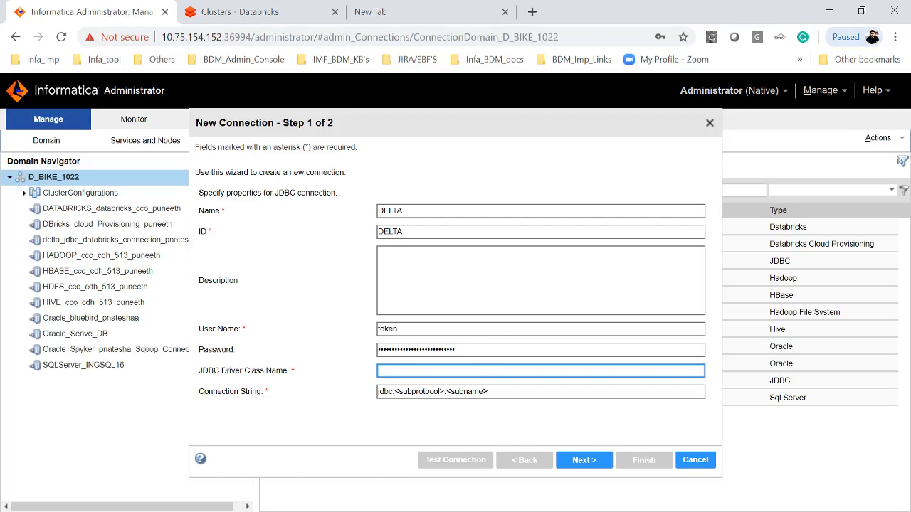
Set the connection's JDBC driver class name to com.simba.spark.jdbc4.Driver
key(alt+Tab)
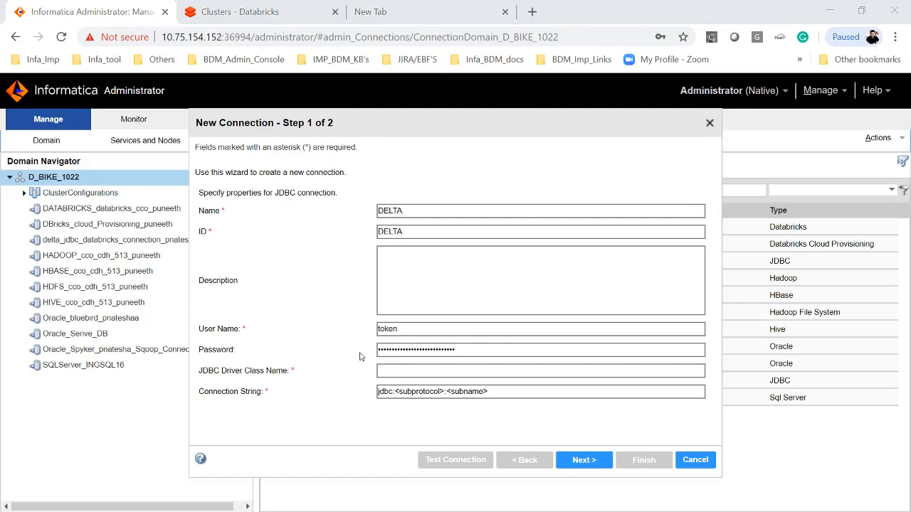
click(387, 371)
text(com.simba.spark.jdbc4.Driver)
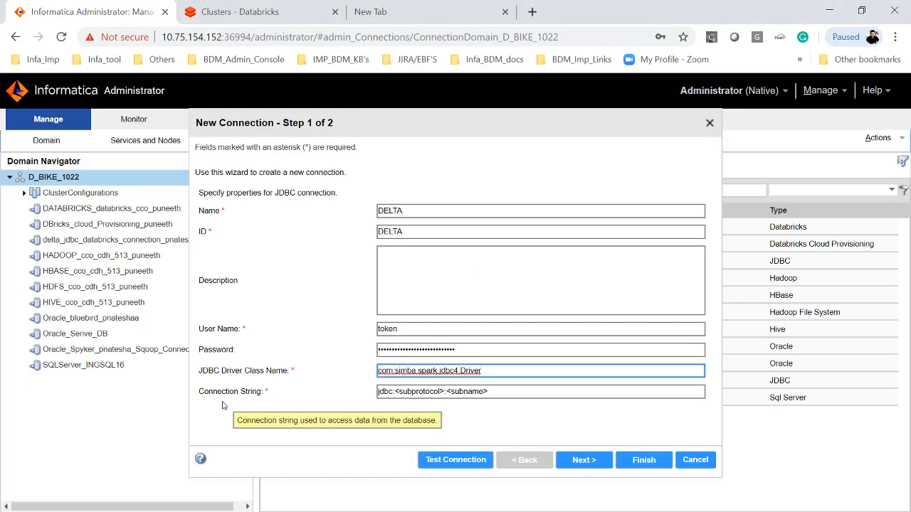
Return to the Databricks cluster's JDBC/ODBC details and copy the JDBC URL that uses the cluster-name alias
click(242, 14)
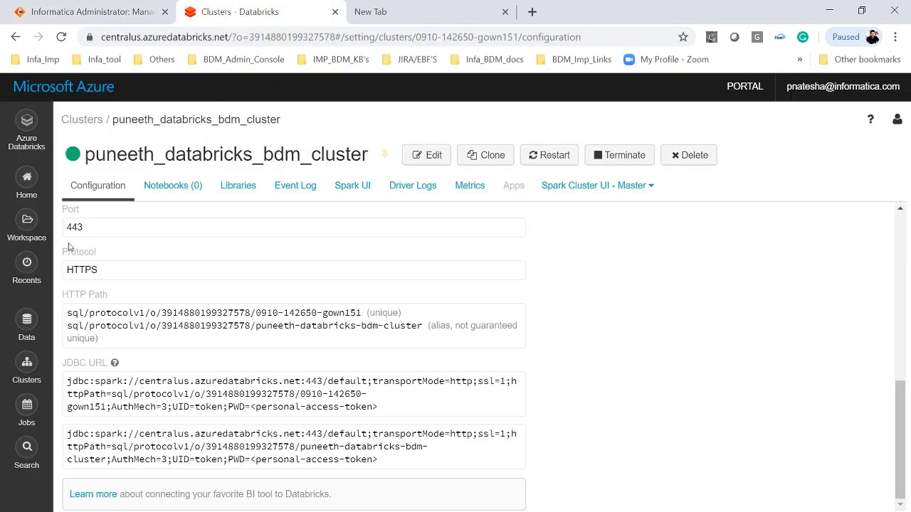
click(26, 367)
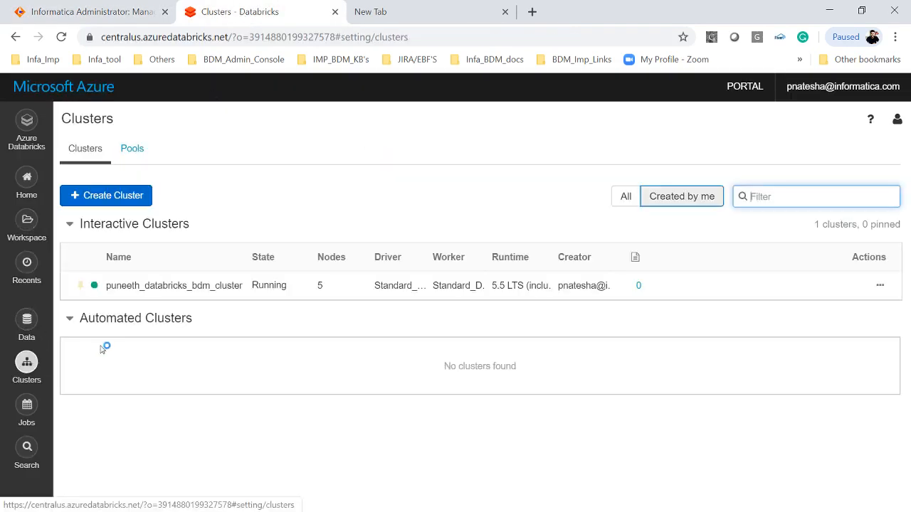
click(125, 292)
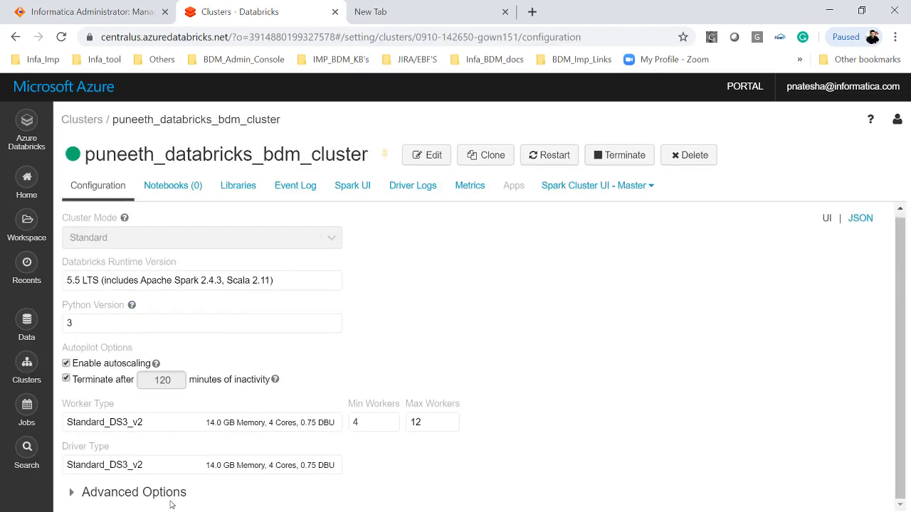
click(178, 494)
scroll(192, 493, down, 2)
click(287, 381)
scroll(287, 384, down, 3)
scroll(287, 384, down, 1)
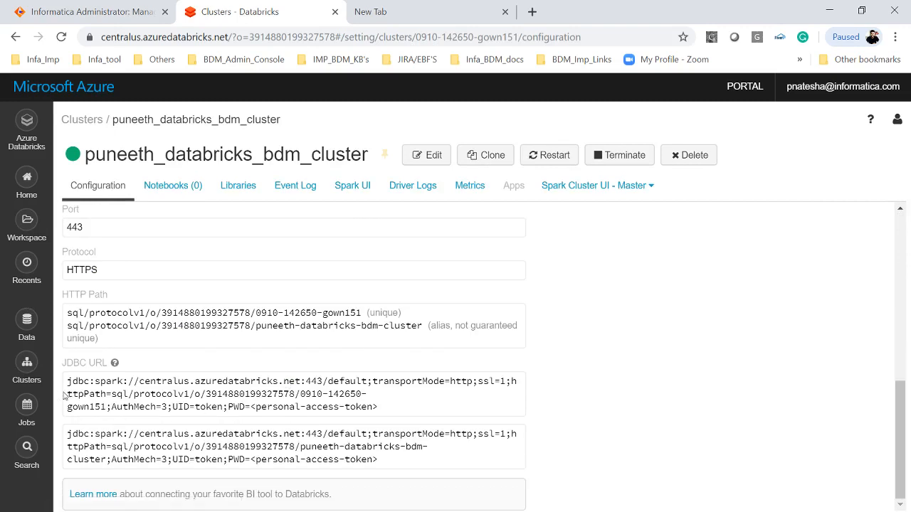
drag(70, 434, 398, 469)
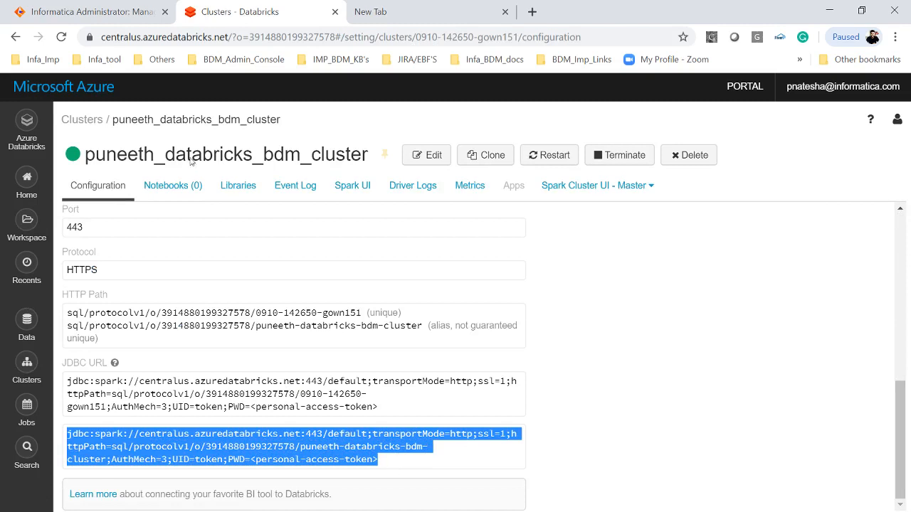
Replace the DELTA connection's placeholder connection string with the copied Databricks JDBC URL
click(98, 16)
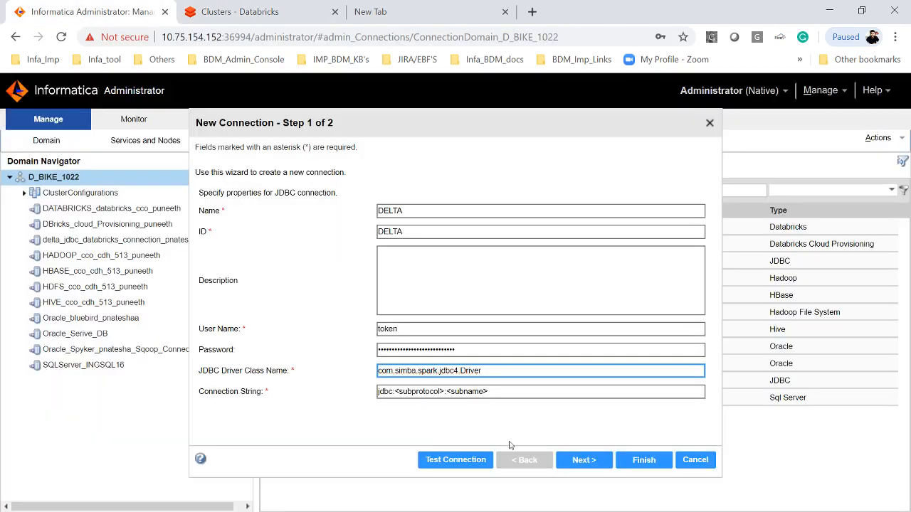
click(496, 391)
key(ctrl+a)
key(ctrl+v)
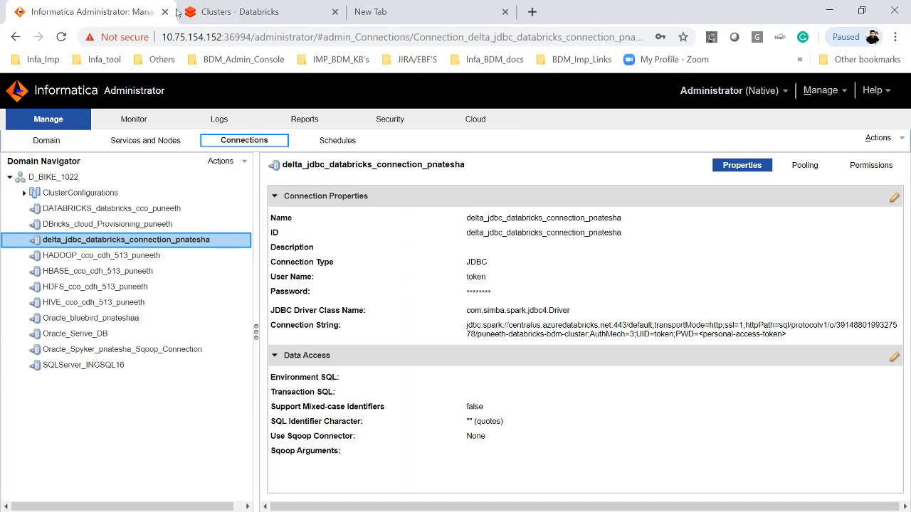
In the Databricks workspace, open the airlines_csv table of the default database to examine its schema and sample data
click(244, 15)
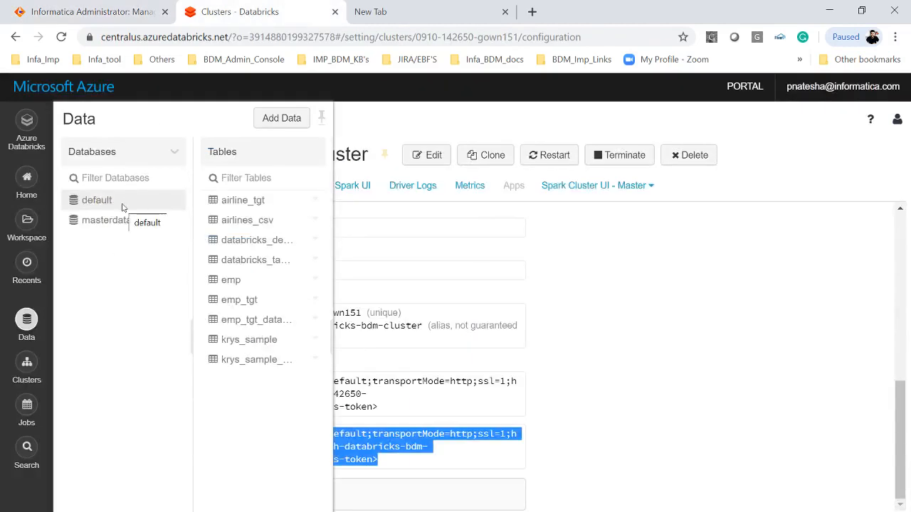
click(247, 221)
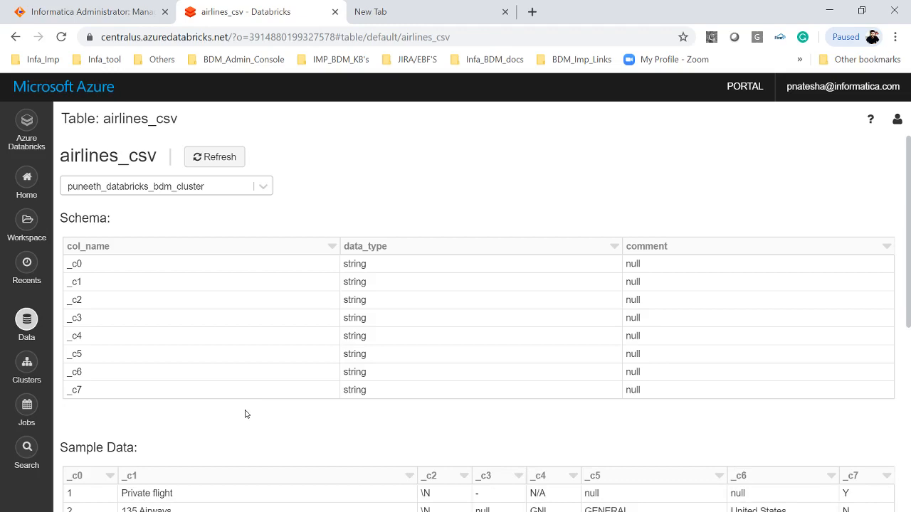
Switch to Big Data Developer and start a new Relational Data Object in the Delta_connector_EBF folder
key(alt+Tab)
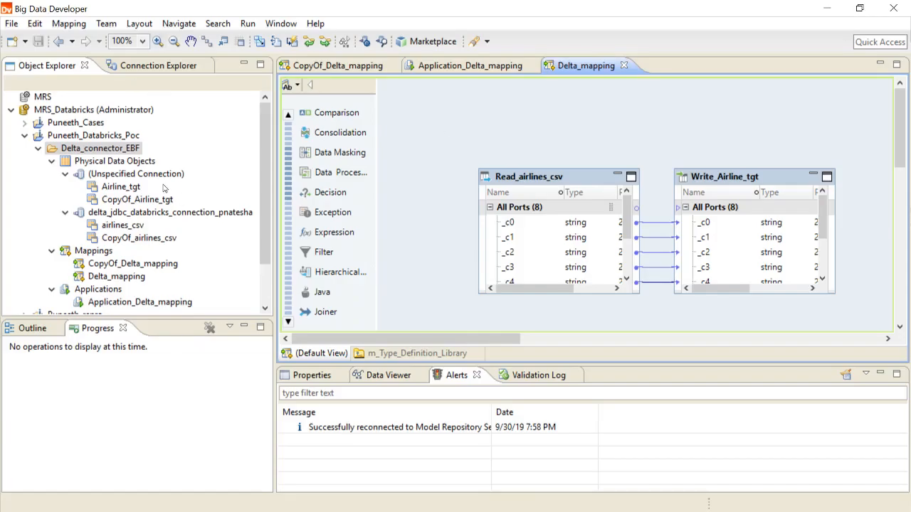
right_click(129, 149)
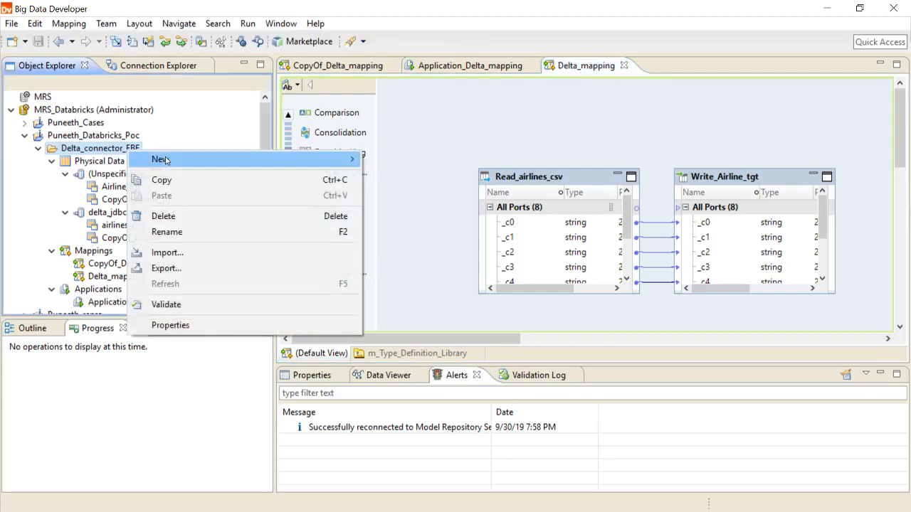
mouse_move(165, 160)
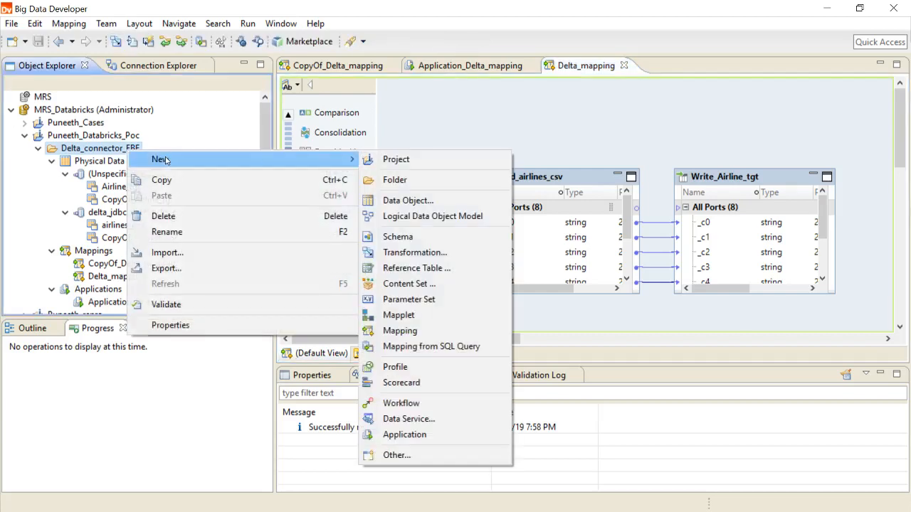
click(407, 201)
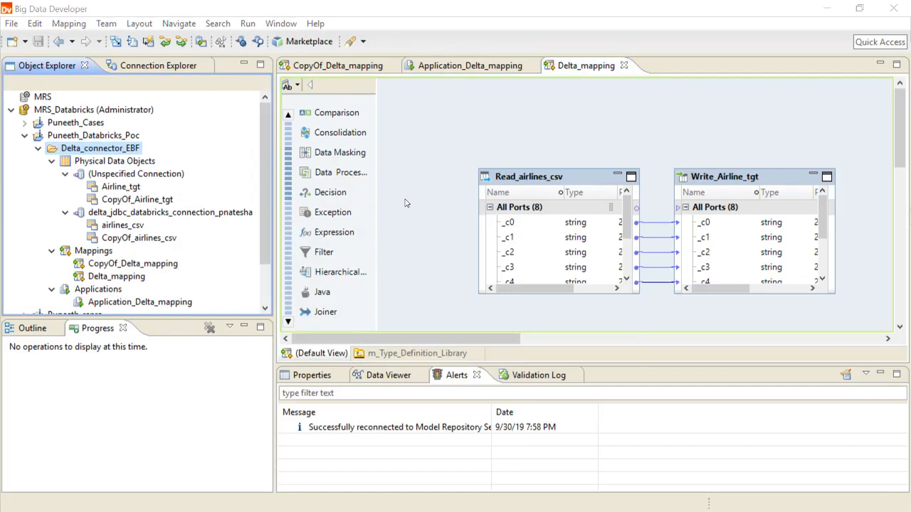
text(rel)
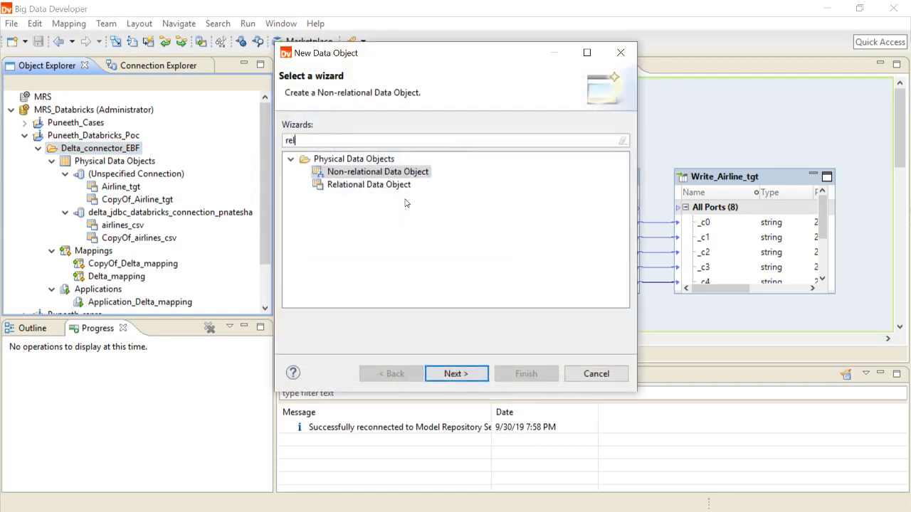
double_click(397, 186)
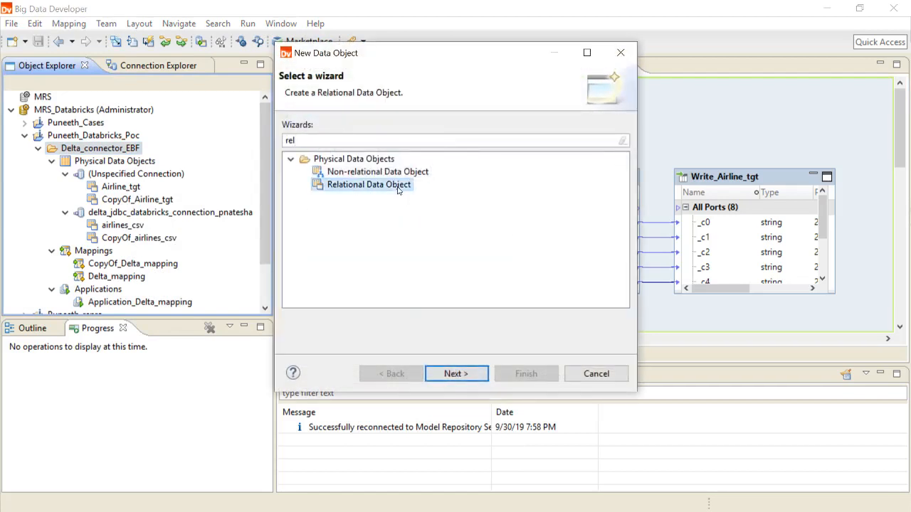
Choose the Delta JDBC Databricks connection for the relational data object and browse the tables of its default schema
click(611, 129)
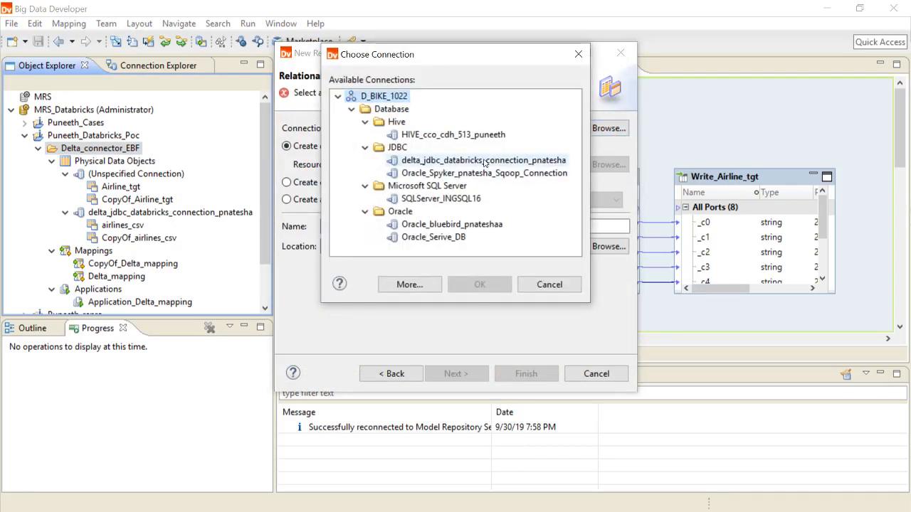
click(483, 162)
click(480, 284)
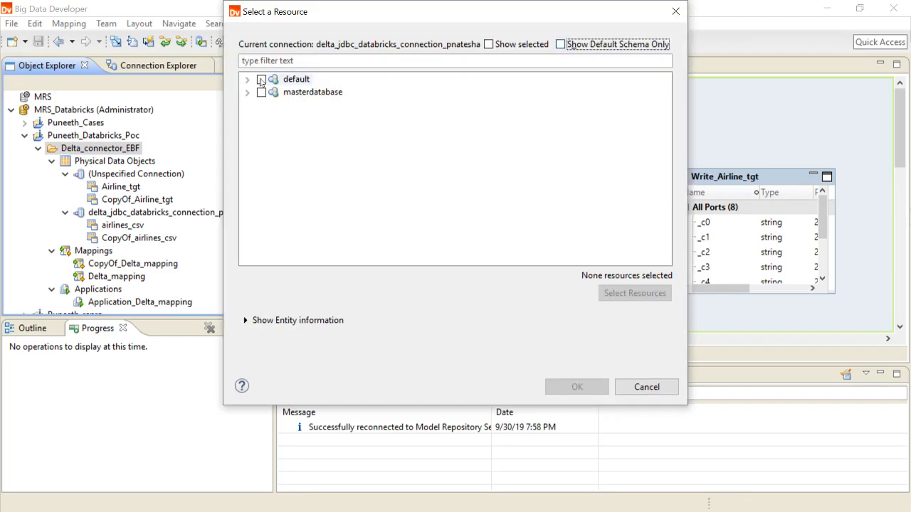
click(247, 80)
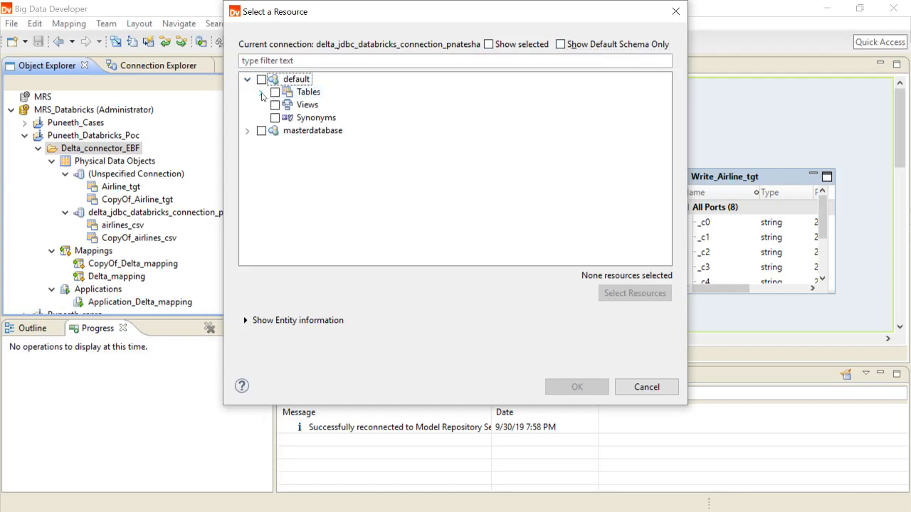
click(261, 93)
click(289, 118)
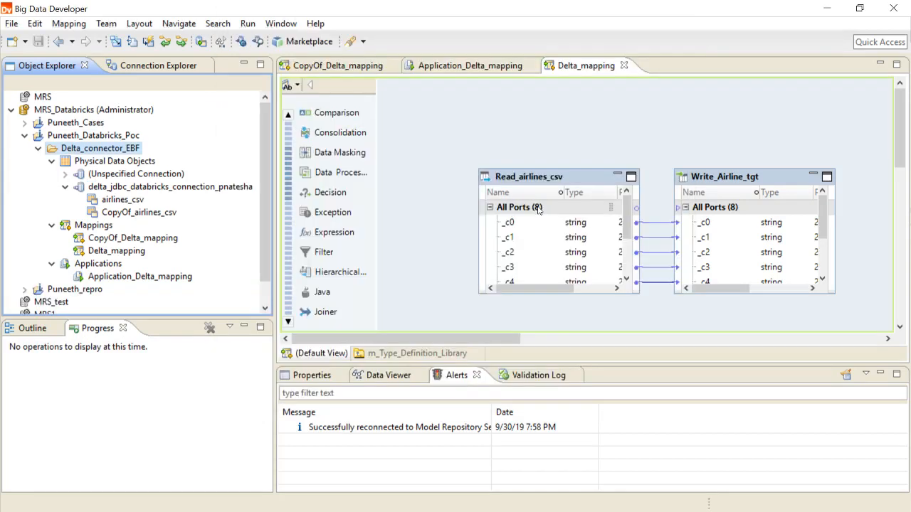
Examine the airlines_csv source in Delta_mapping and the run-time connection of its Write_Airline_tgt target
click(122, 202)
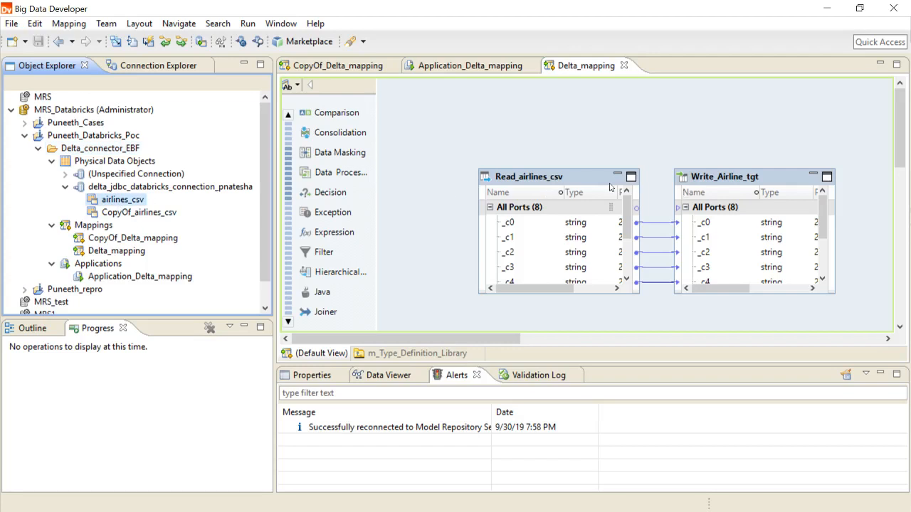
mouse_move(577, 187)
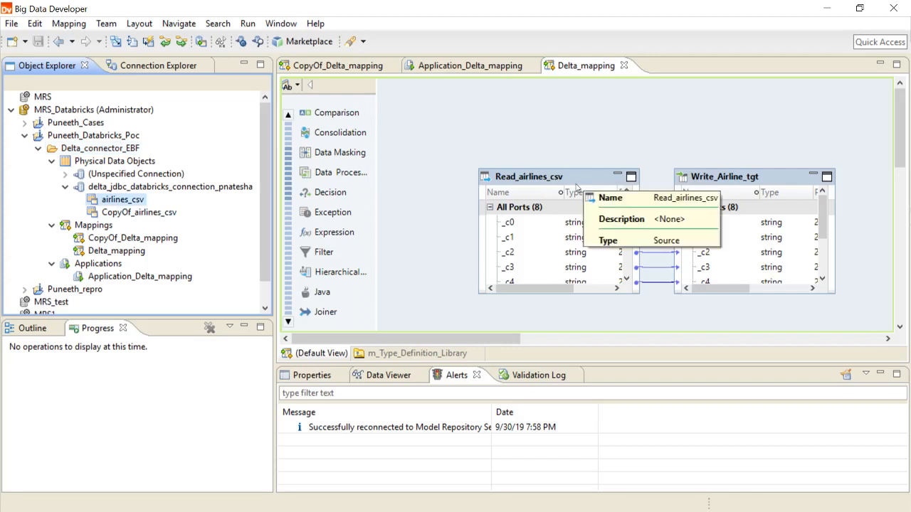
click(737, 180)
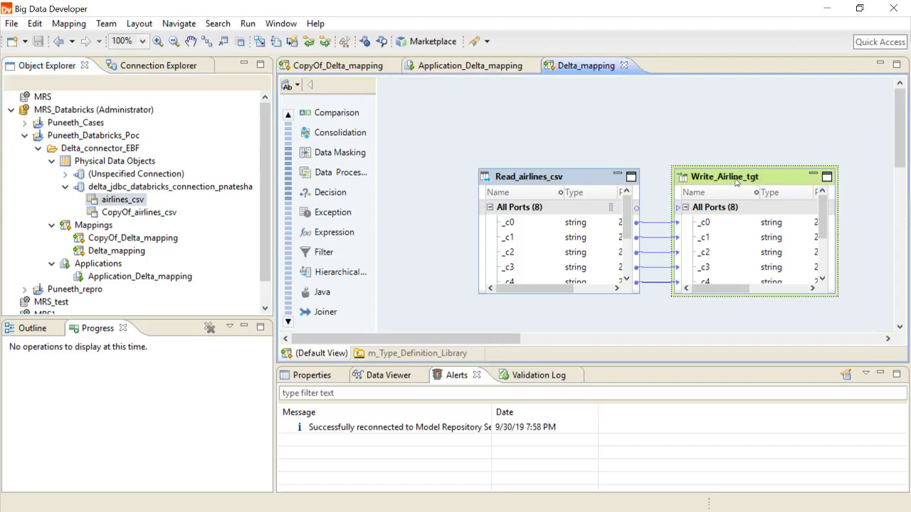
click(318, 377)
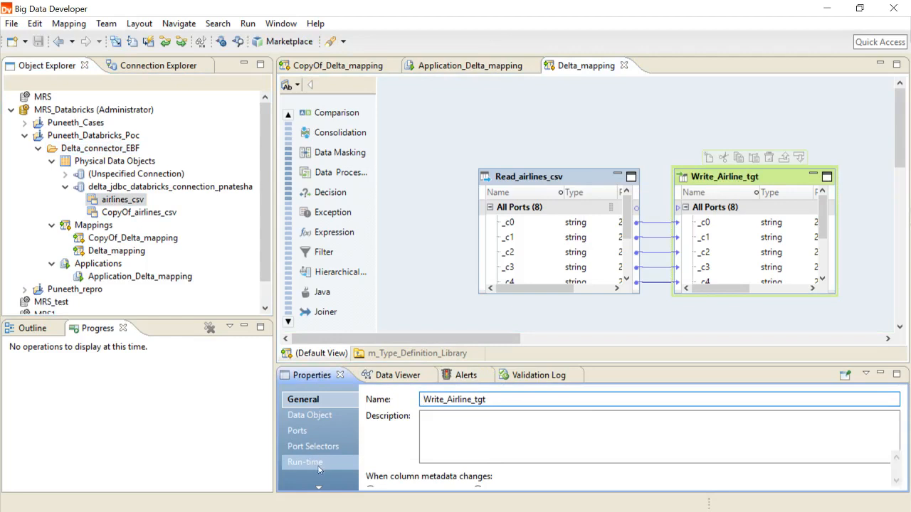
click(318, 465)
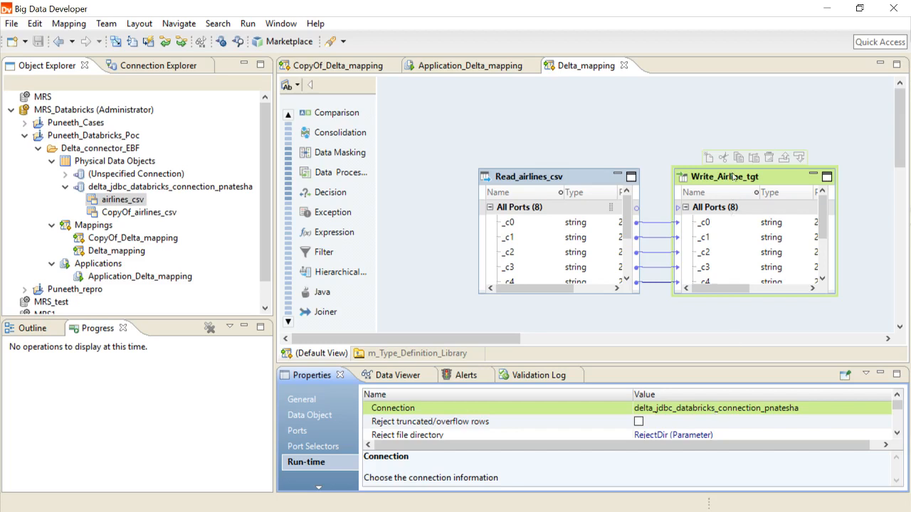
mouse_move(729, 183)
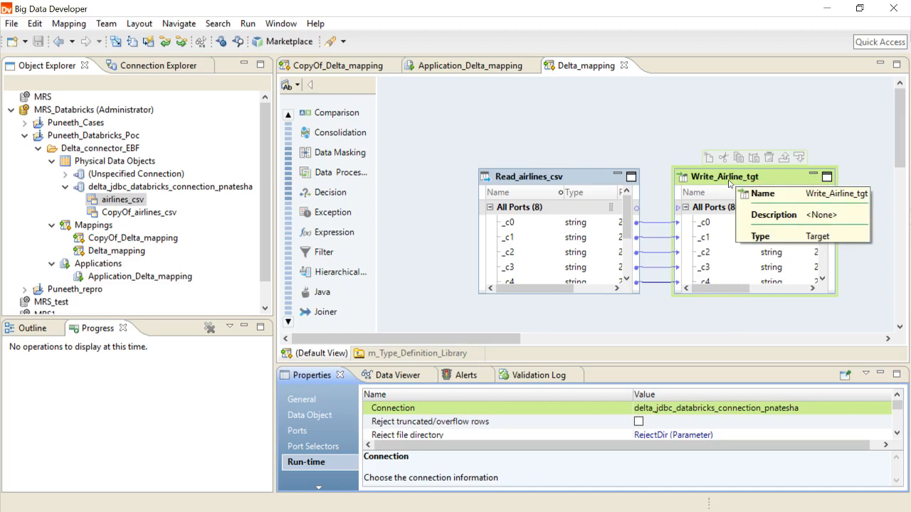
In Delta_mapping's run-time settings, assign the Databricks cluster connection under D_BIKE_1022 to the Databricks execution environment
click(463, 147)
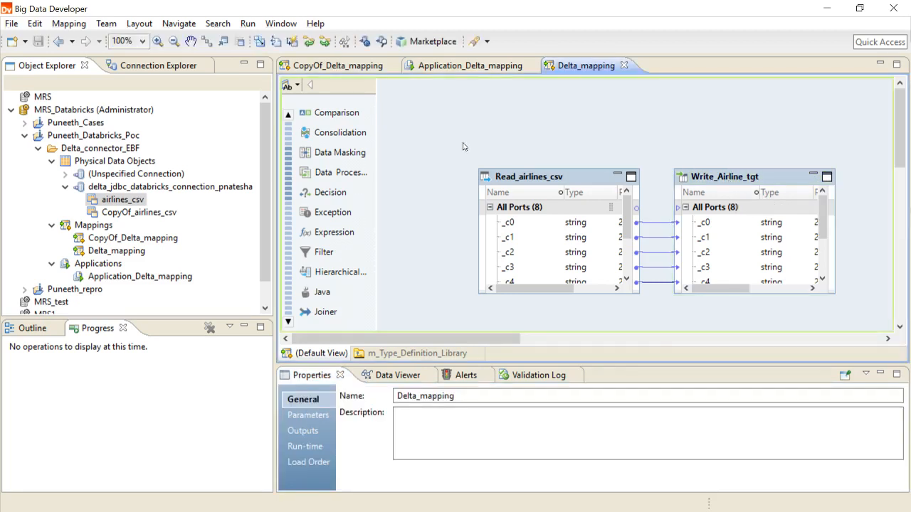
click(316, 451)
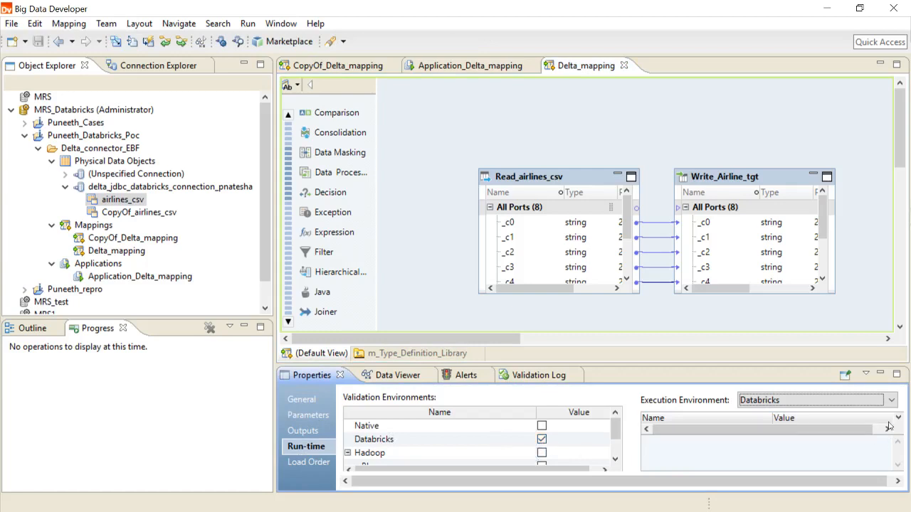
drag(610, 483, 617, 482)
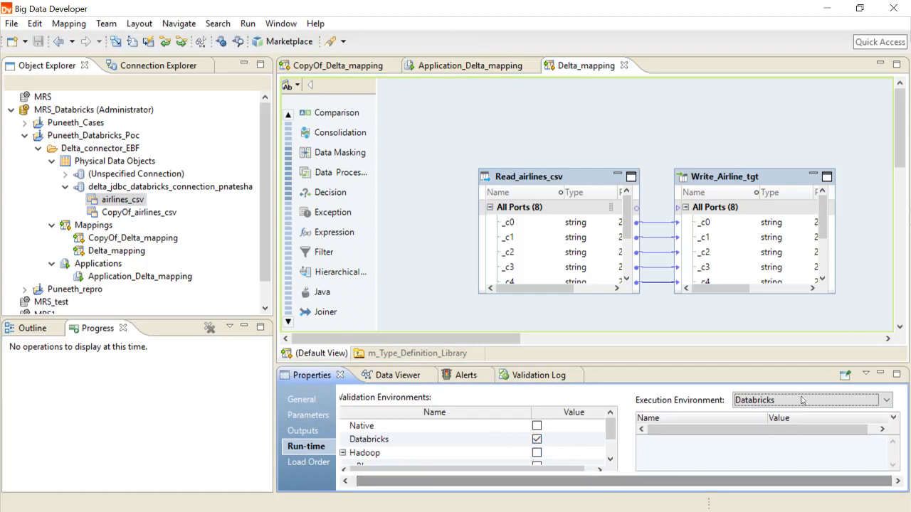
click(881, 373)
click(881, 374)
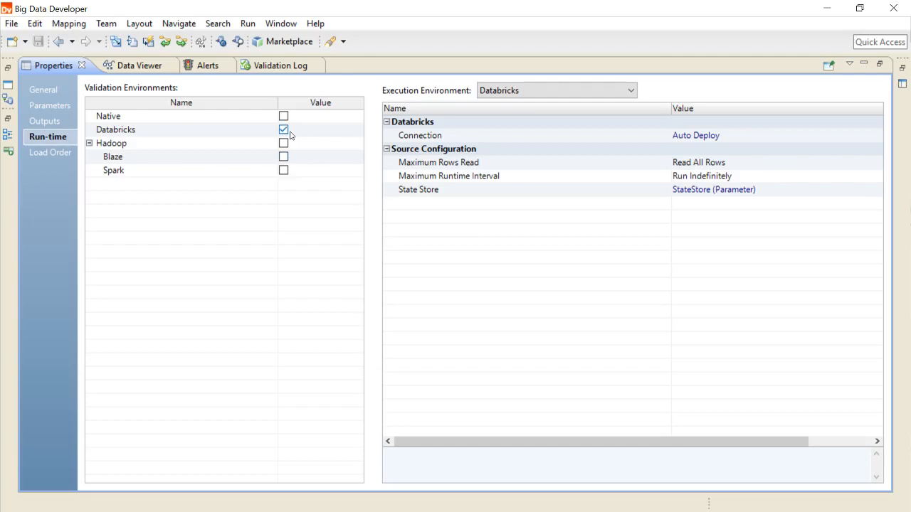
click(785, 122)
click(779, 138)
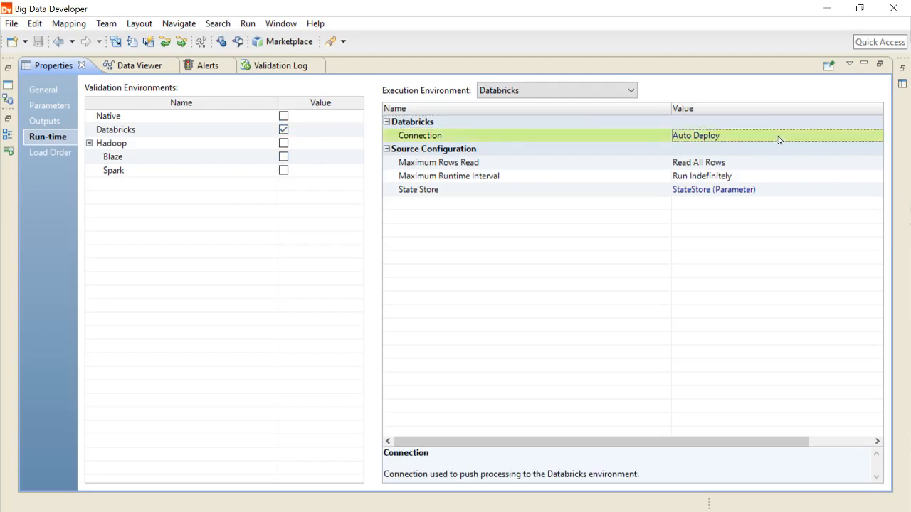
click(877, 136)
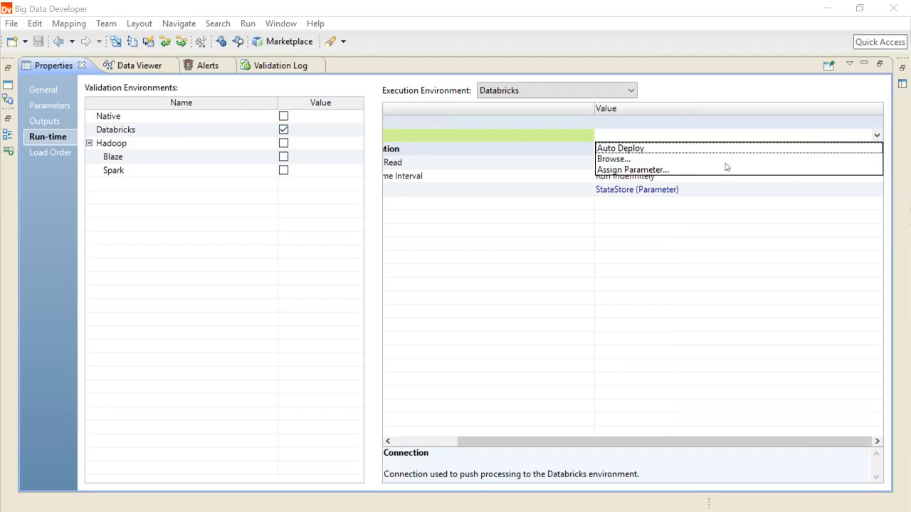
click(725, 159)
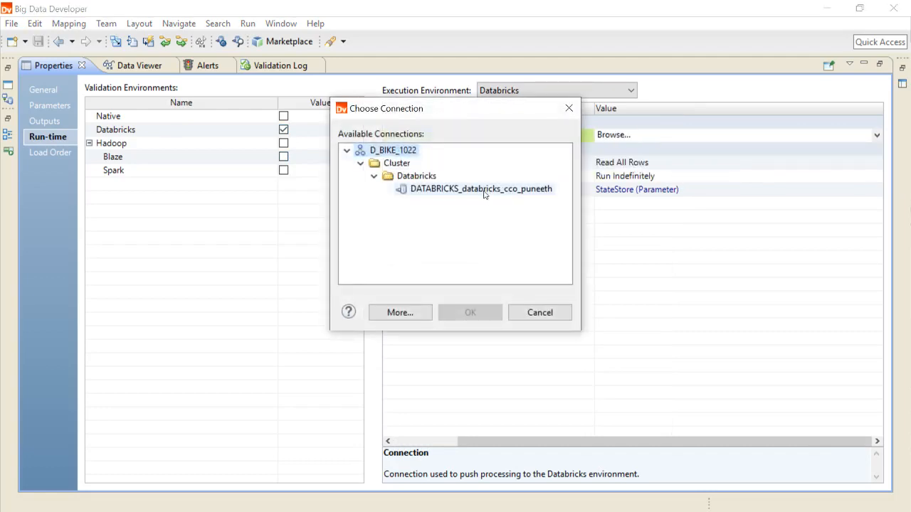
double_click(484, 190)
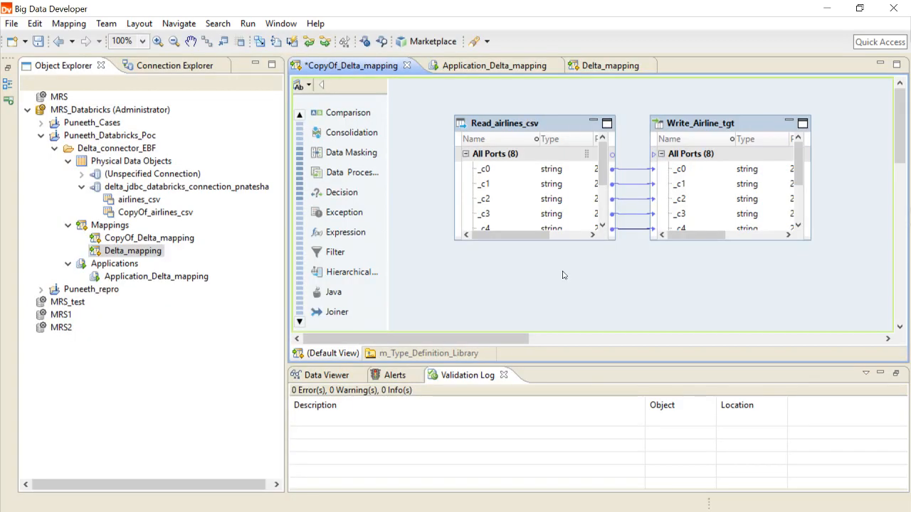
Run the CopyOf_Delta_mapping mapping
right_click(563, 274)
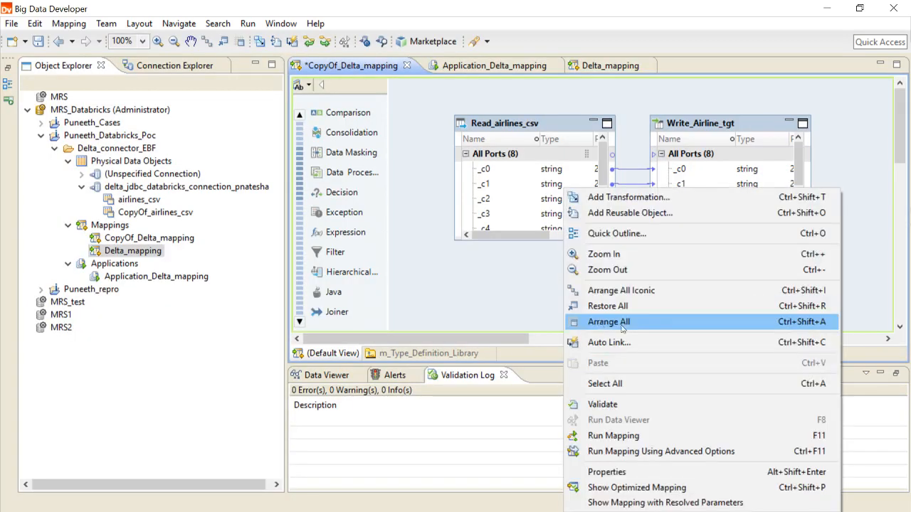
click(641, 436)
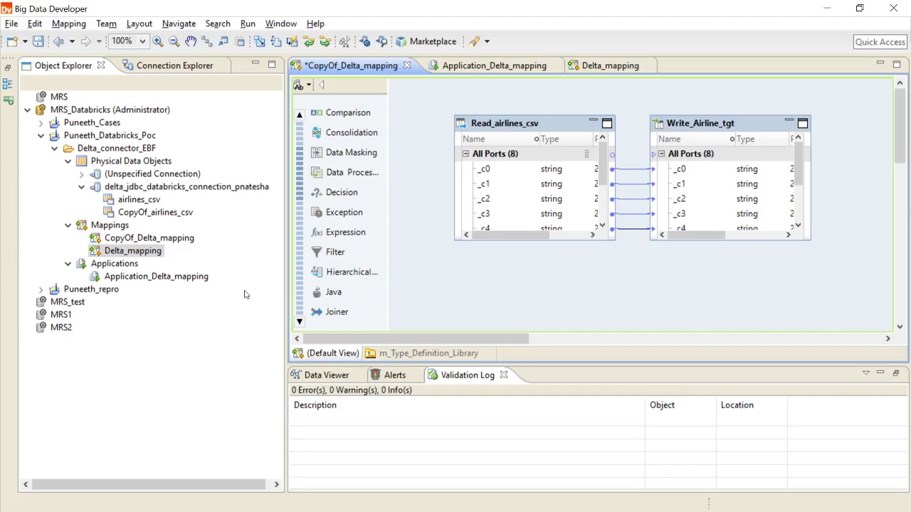
In the Databricks workspace, open the databricks_table_txt and airline_tgt tables of the default database and refresh airline_tgt to examine its data
key(alt+Tab)
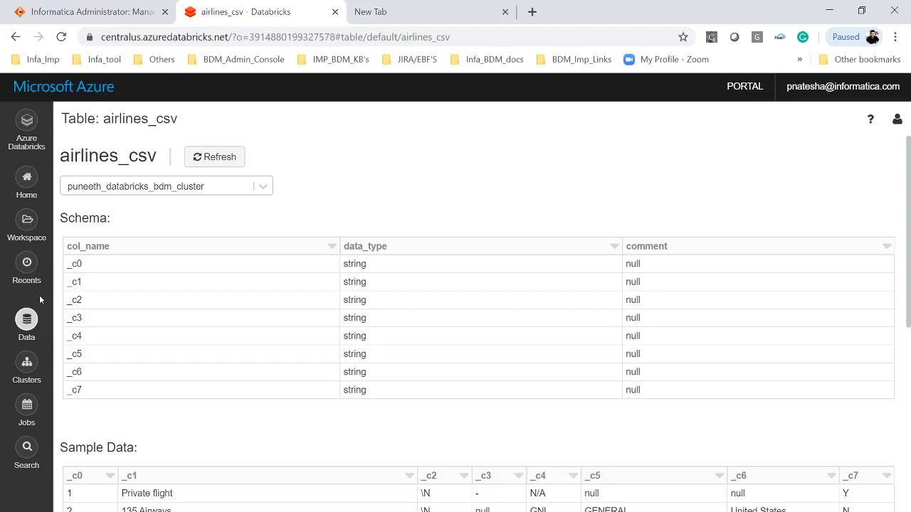
click(25, 329)
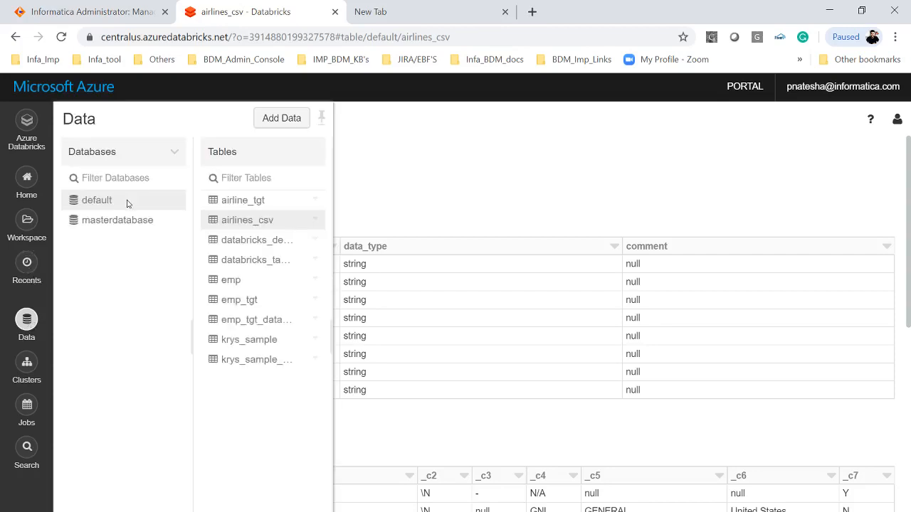
click(259, 261)
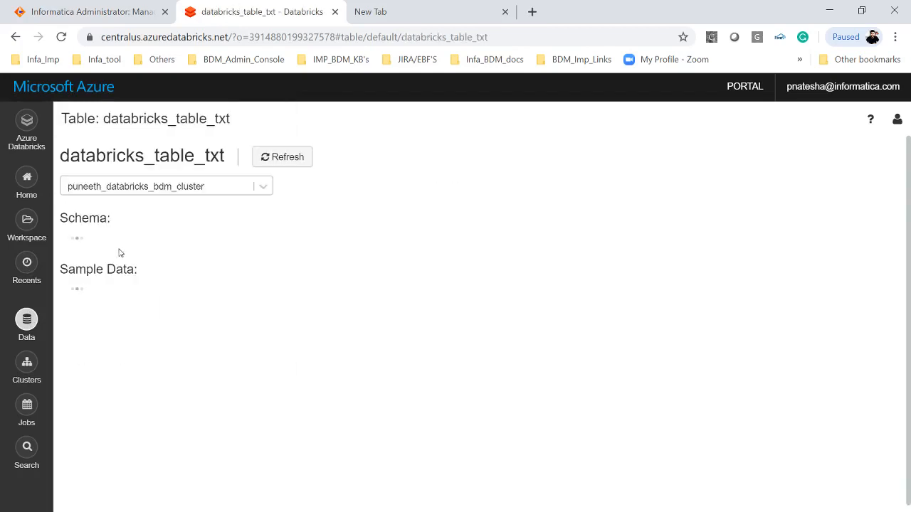
click(26, 320)
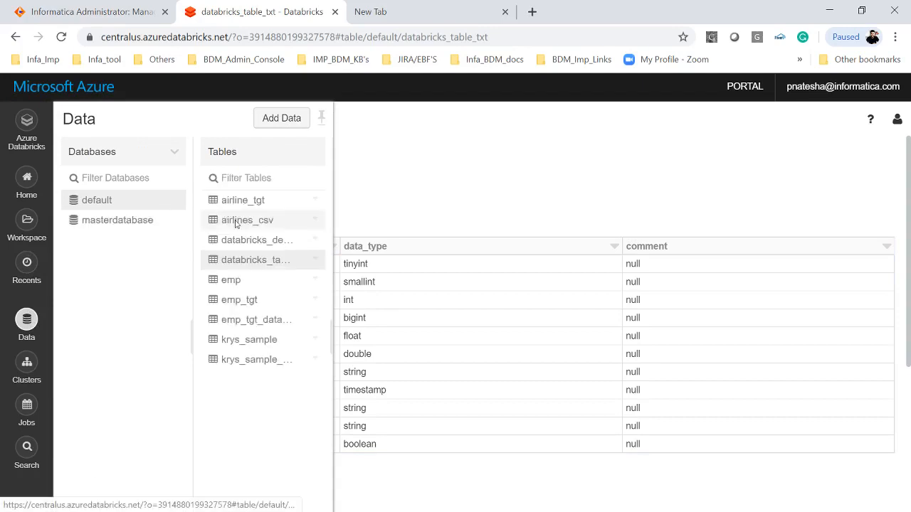
click(249, 202)
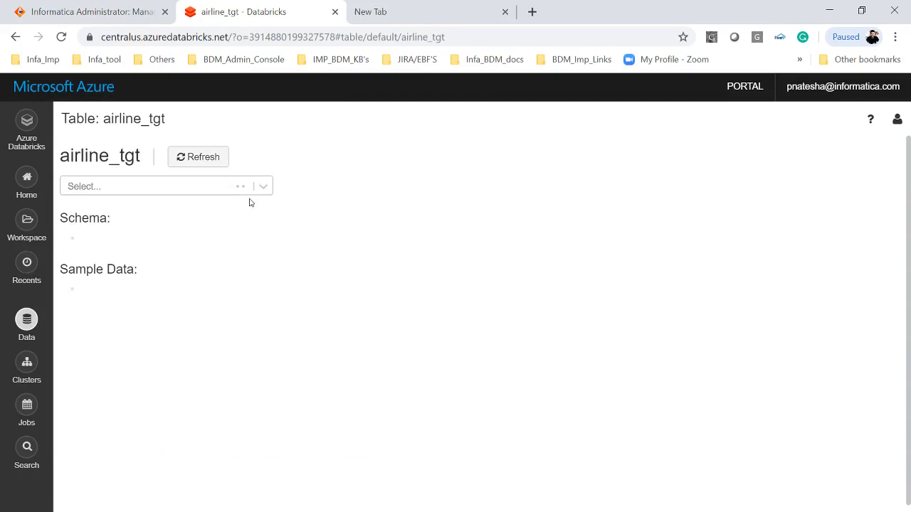
click(202, 161)
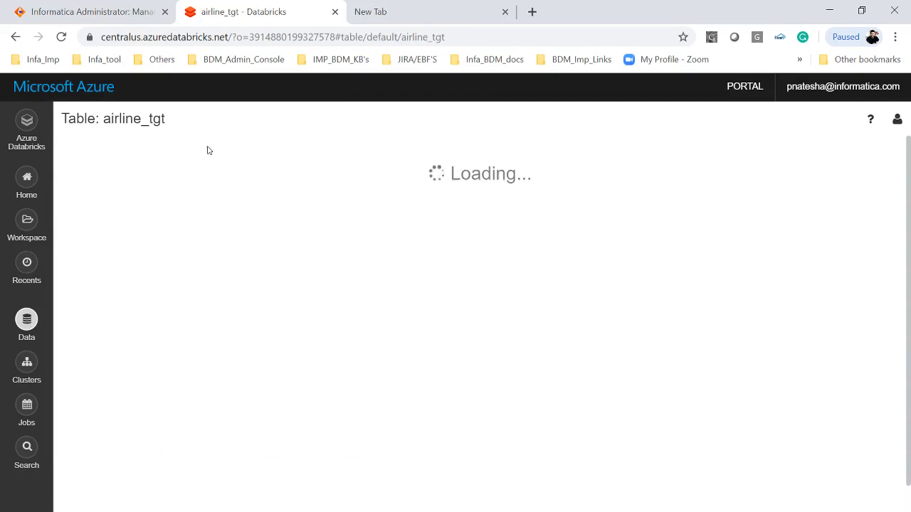